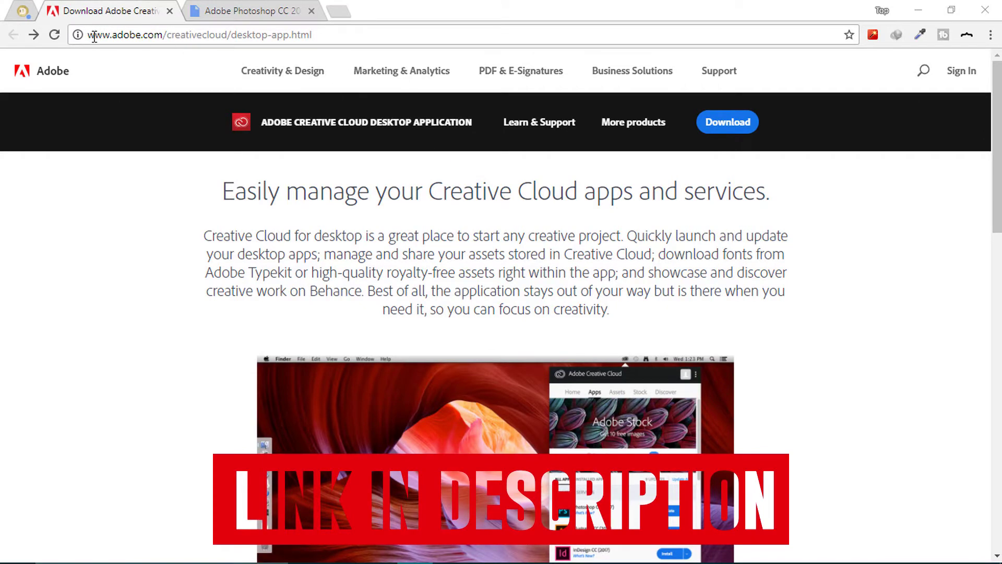
# - Download the Creative Cloud desktop app and choose to create a new Adobe account
pyautogui.moveTo(87, 35); pyautogui.dragTo(324, 27)
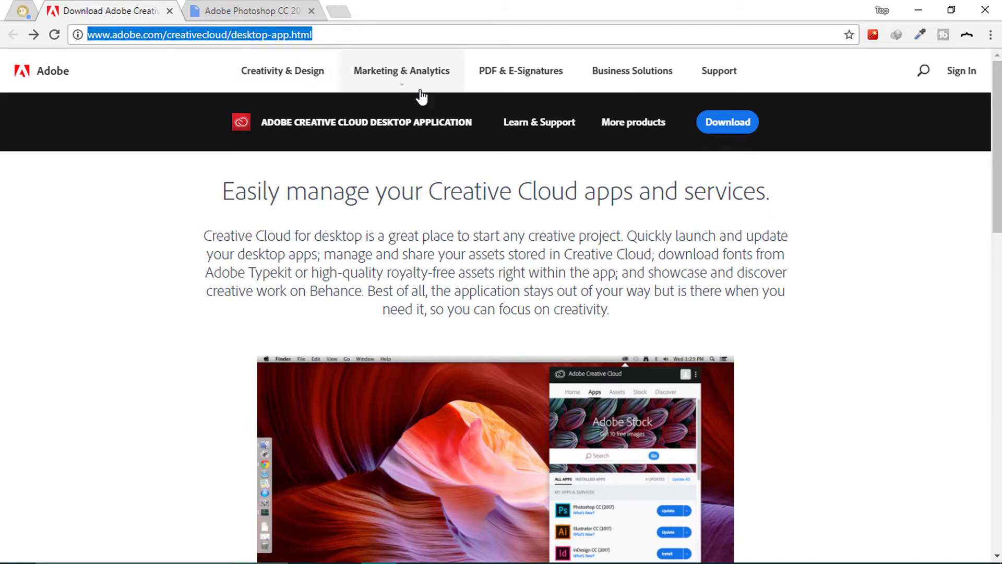
pyautogui.scroll(-2, 509, 234)
pyautogui.scroll(2, 619, 174)
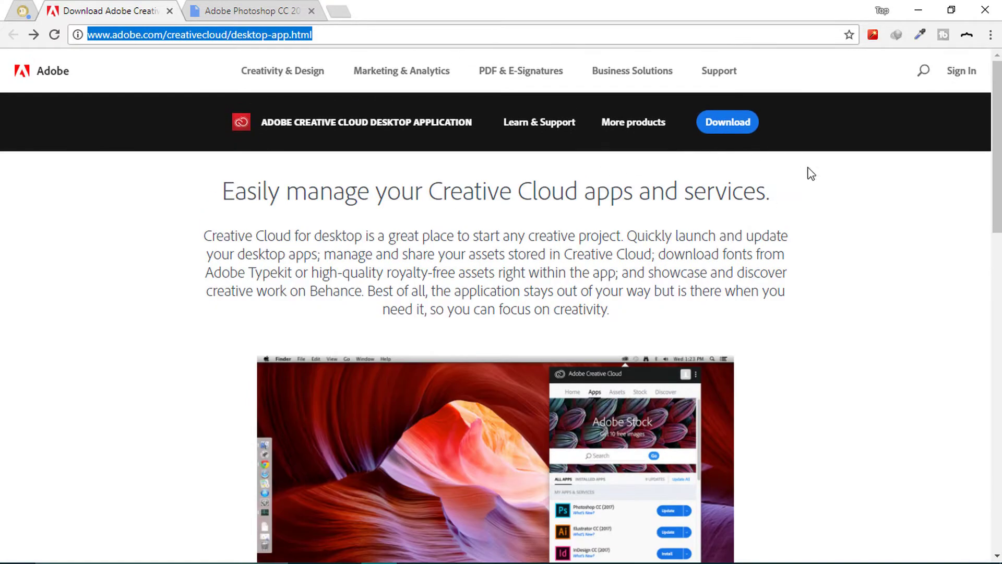
pyautogui.click(726, 122)
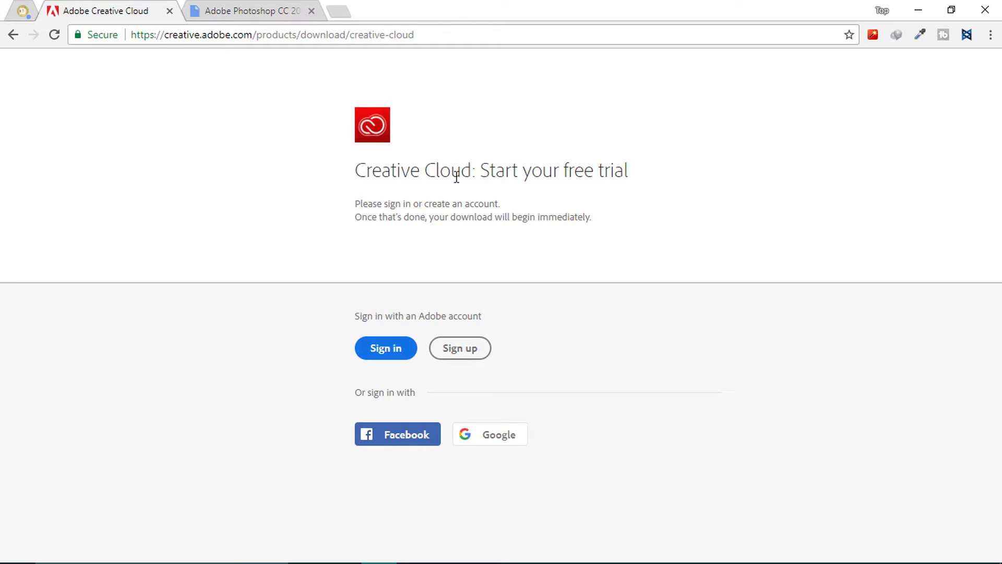
pyautogui.moveTo(365, 171); pyautogui.dragTo(626, 179)
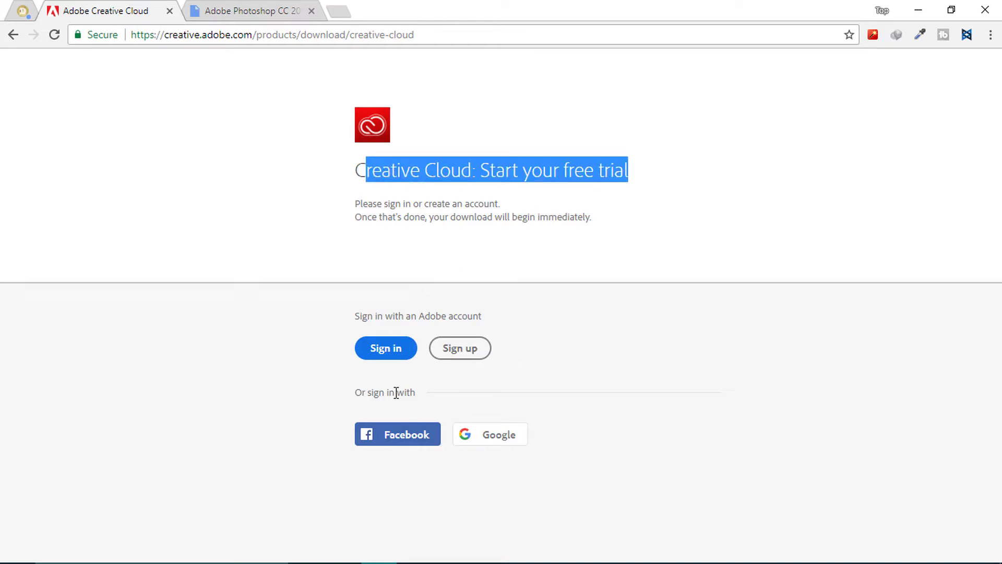
pyautogui.moveTo(356, 316); pyautogui.dragTo(491, 317)
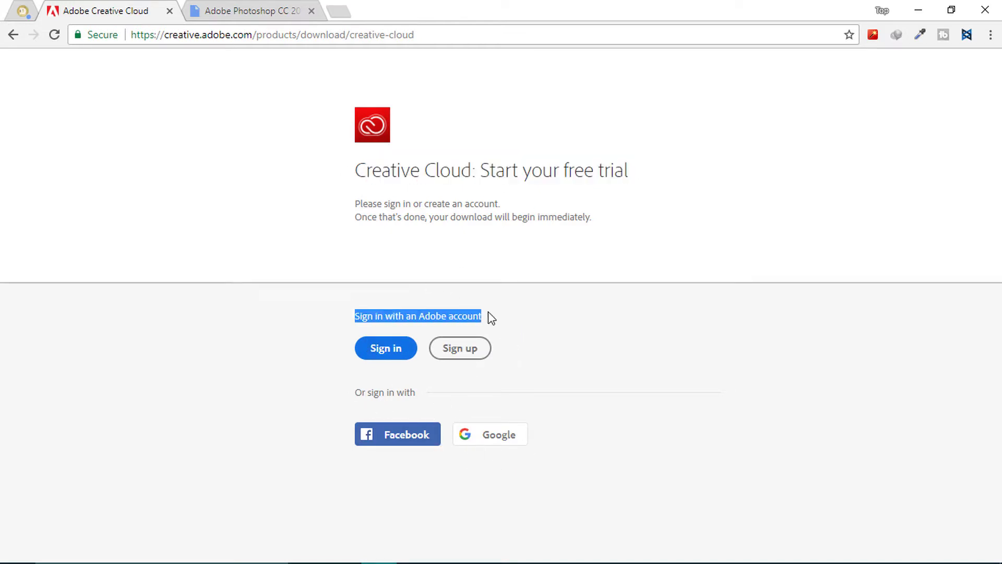
pyautogui.click(405, 304)
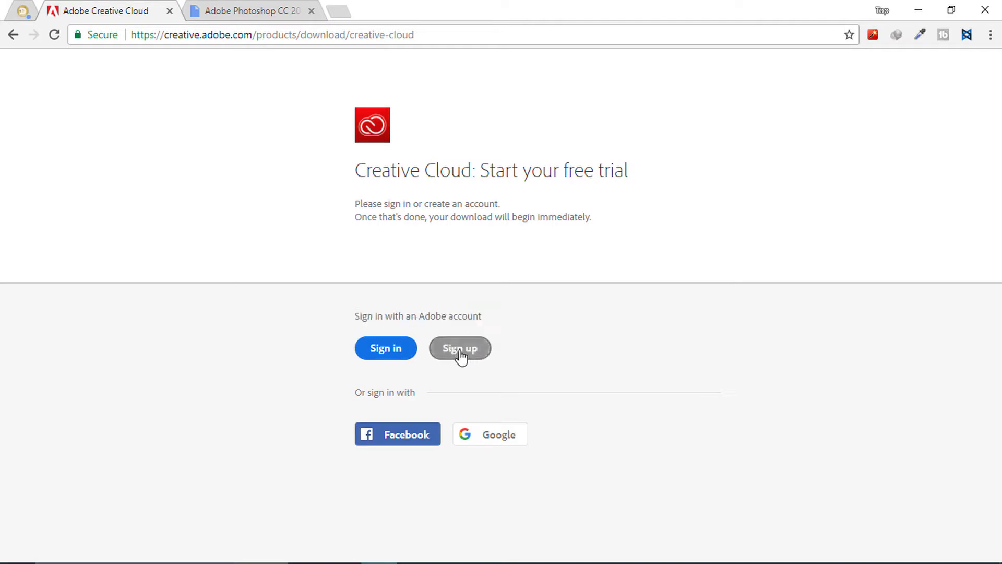
pyautogui.click(459, 347)
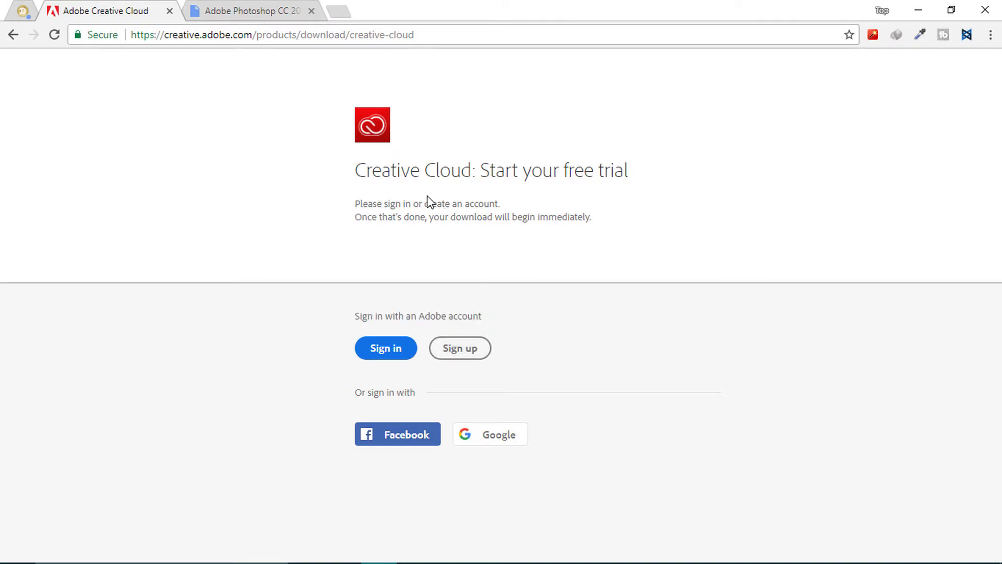
pyautogui.click(242, 11)
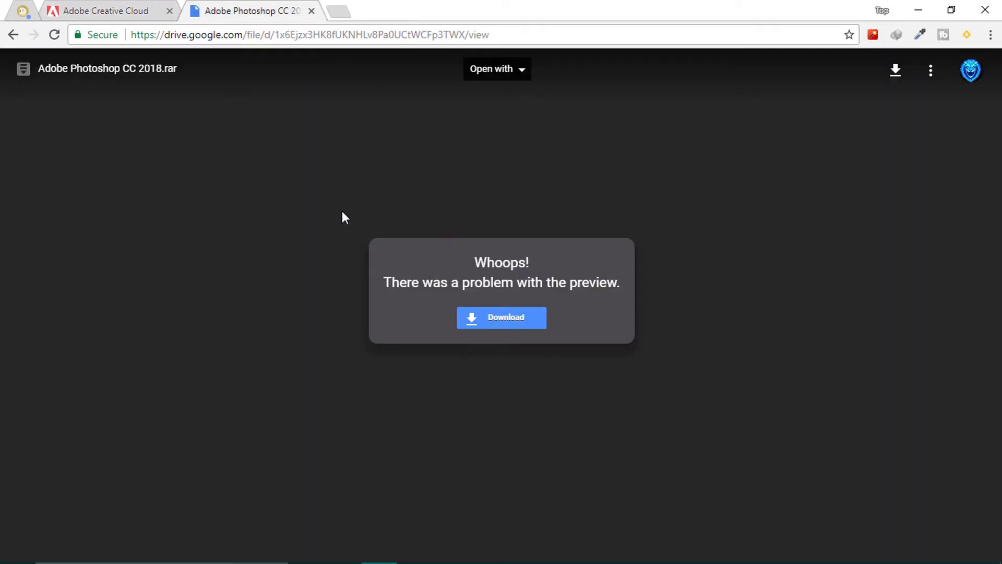
pyautogui.moveTo(178, 35); pyautogui.dragTo(526, 38)
pyautogui.click(526, 37)
pyautogui.hotkey('ctrl', 'a')
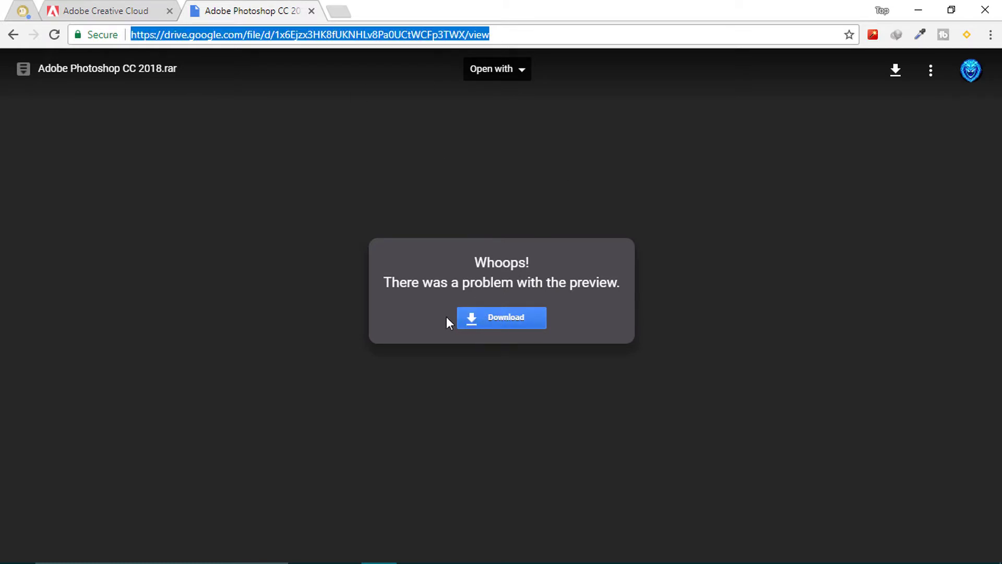
pyautogui.click(106, 11)
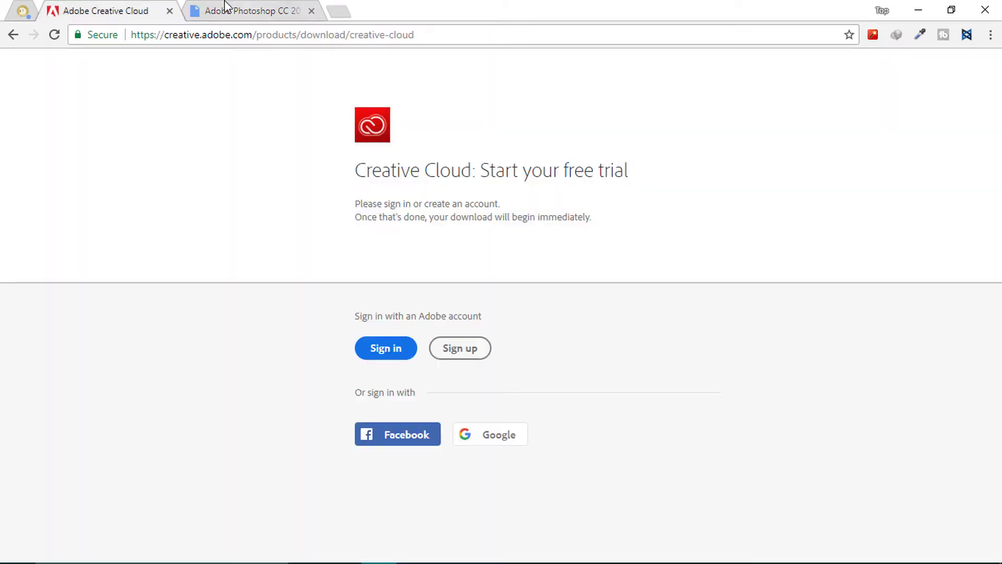
# - Minimize Chrome and reposition the CreativeCloudSet-Up icon on the desktop
pyautogui.click(918, 10)
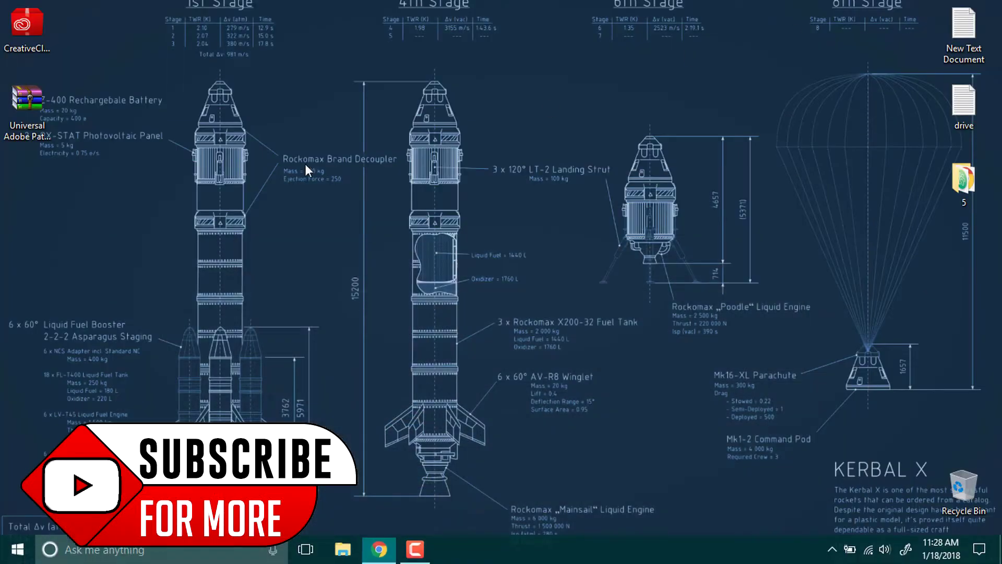
pyautogui.moveTo(26, 29)
pyautogui.mouseDown()
pyautogui.moveTo(192, 40)
pyautogui.moveTo(41, 29)
pyautogui.mouseUp()
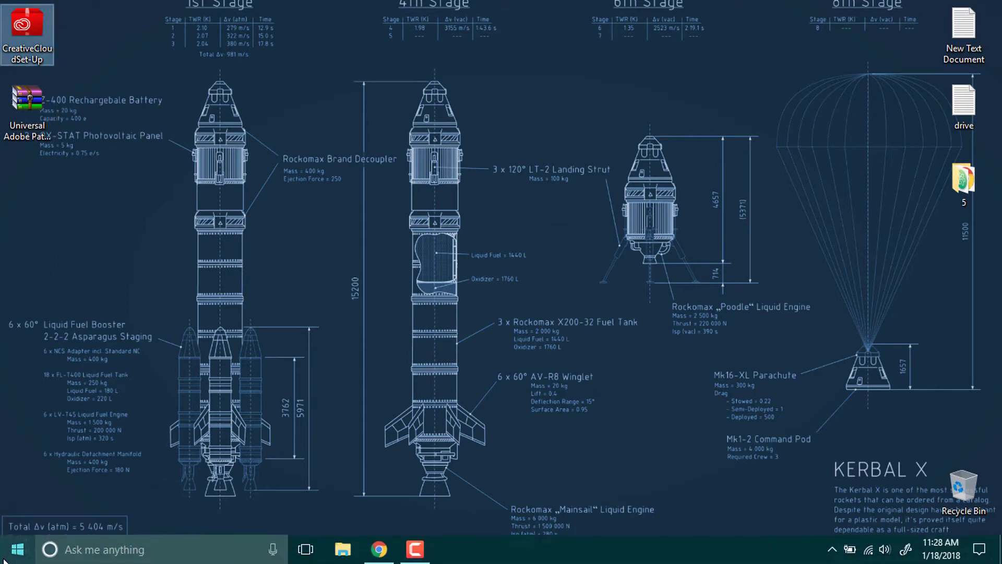
# - Launch Adobe Creative Cloud from the Start menu and show its apps list
pyautogui.click(18, 549)
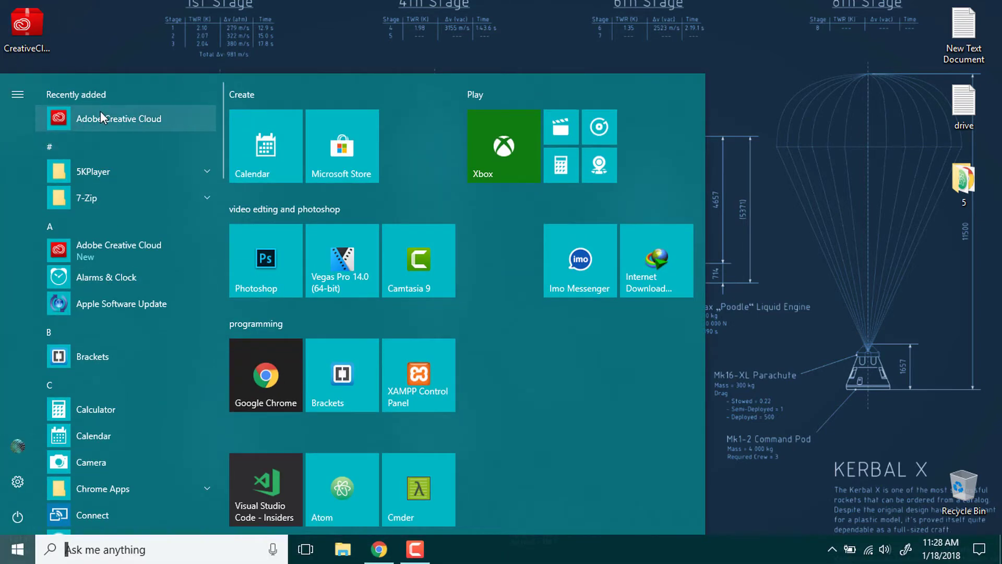
pyautogui.click(117, 125)
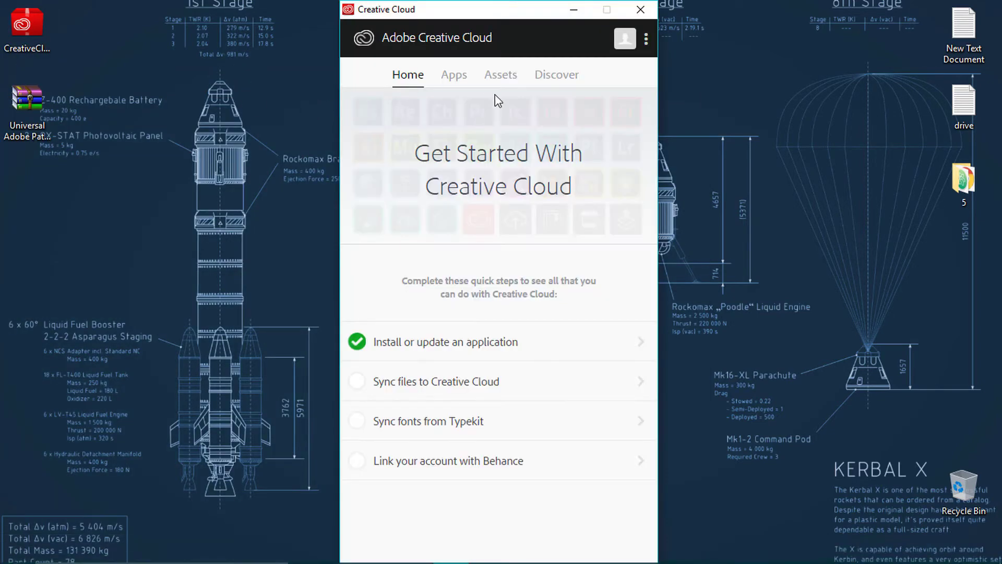
pyautogui.moveTo(413, 11); pyautogui.dragTo(407, 11)
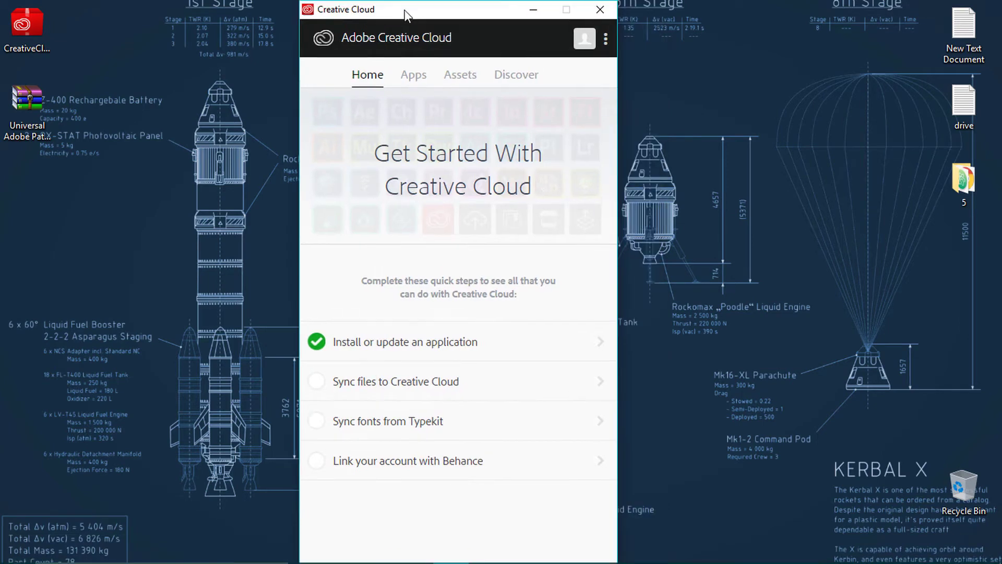
pyautogui.click(605, 39)
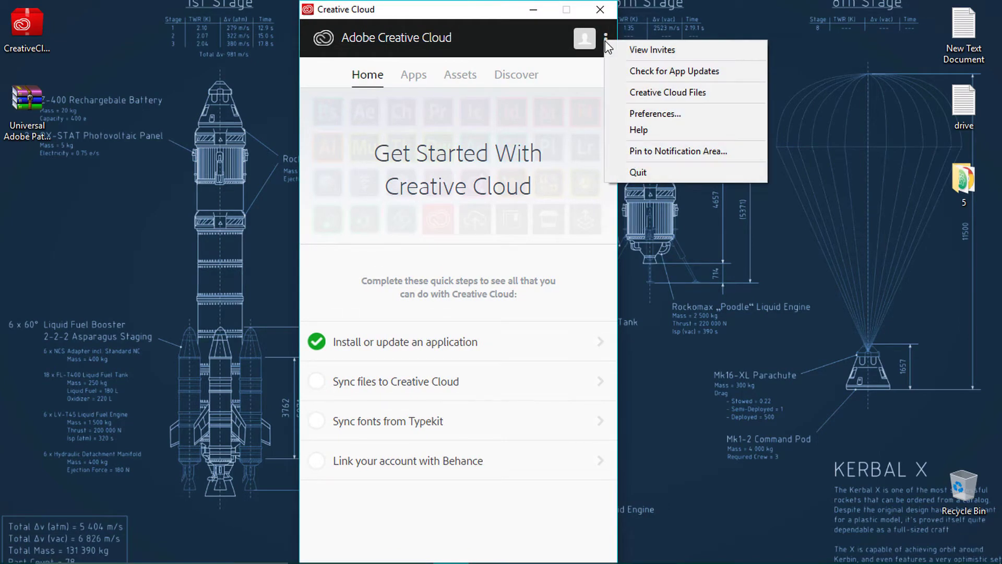
pyautogui.click(430, 11)
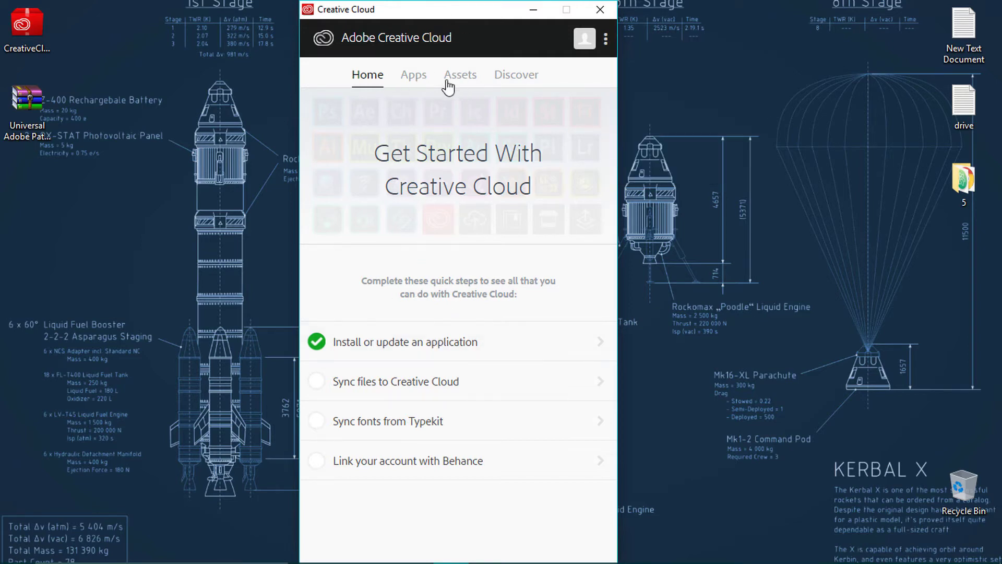
pyautogui.click(414, 75)
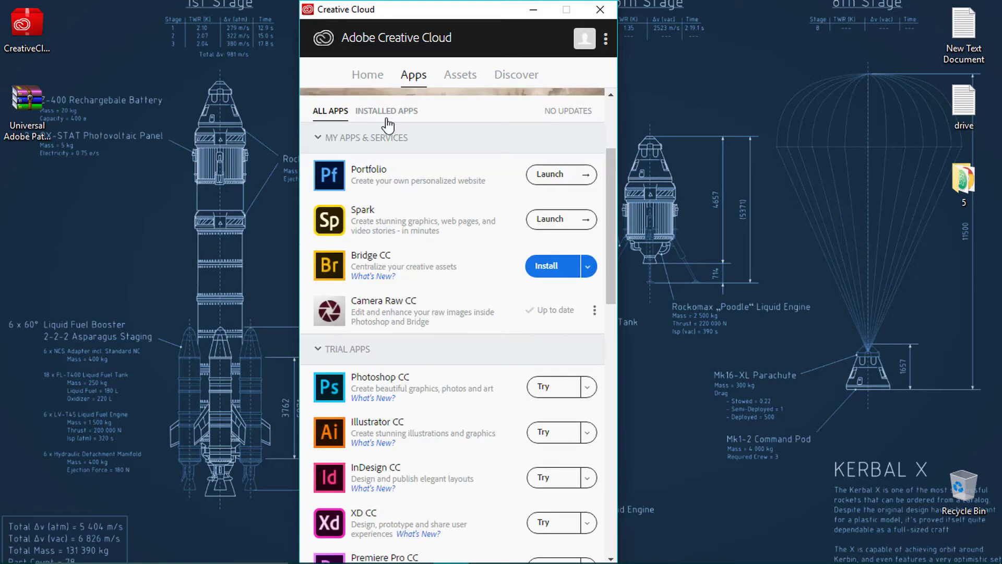
pyautogui.scroll(-1, 482, 272)
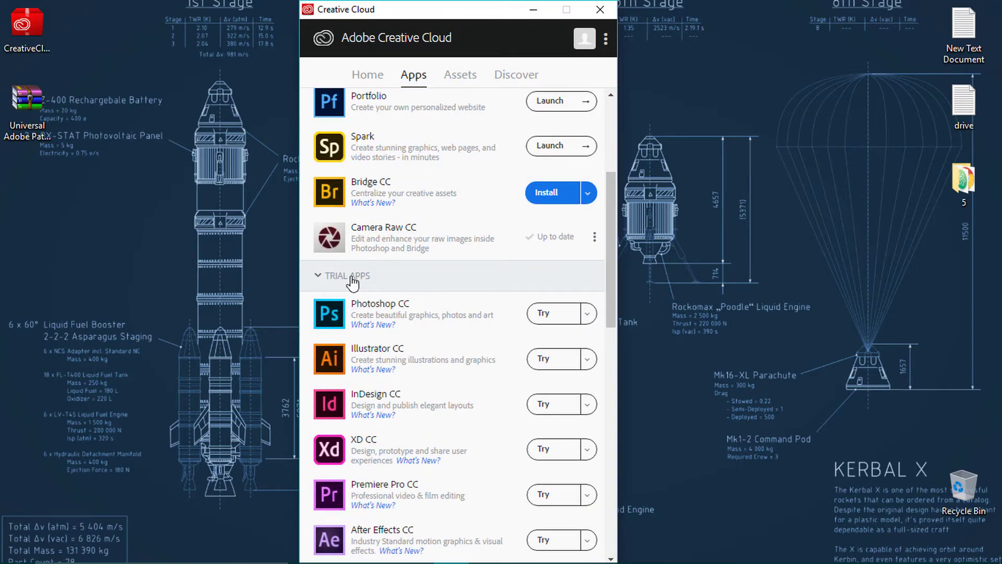
pyautogui.scroll(-1, 352, 283)
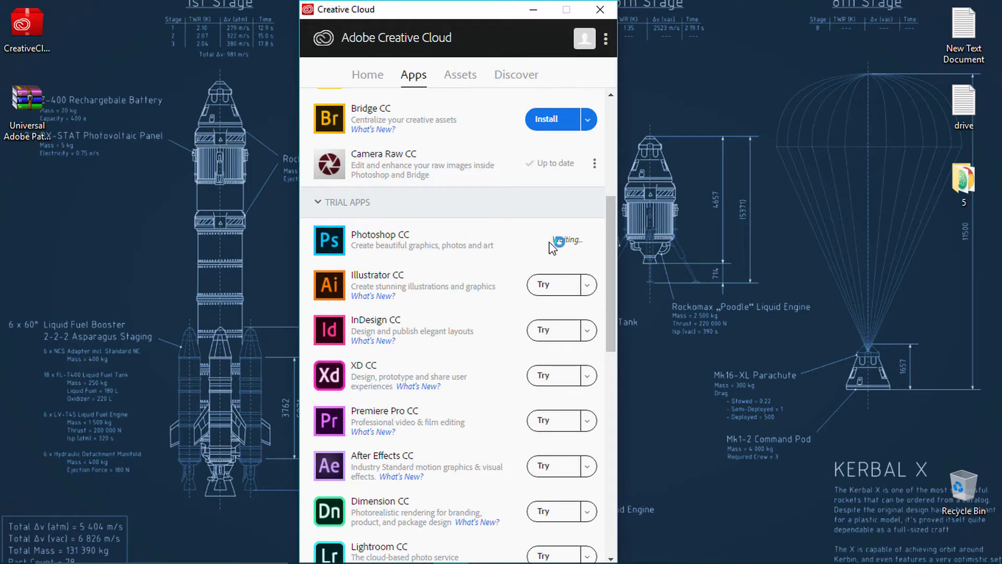
pyautogui.scroll(5, 472, 194)
pyautogui.scroll(3, 472, 195)
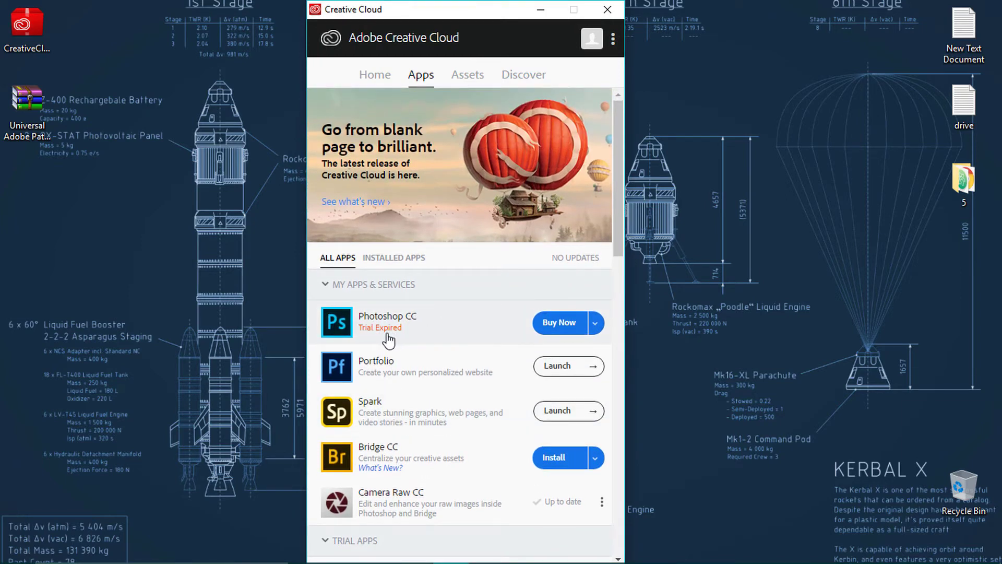
pyautogui.scroll(-2, 390, 339)
pyautogui.scroll(2, 391, 339)
pyautogui.scroll(-1, 422, 333)
pyautogui.scroll(1, 406, 326)
# - Check the Start menu for Photoshop CC 2018, then minimize the Creative Cloud window
pyautogui.moveTo(484, 15); pyautogui.dragTo(526, 15)
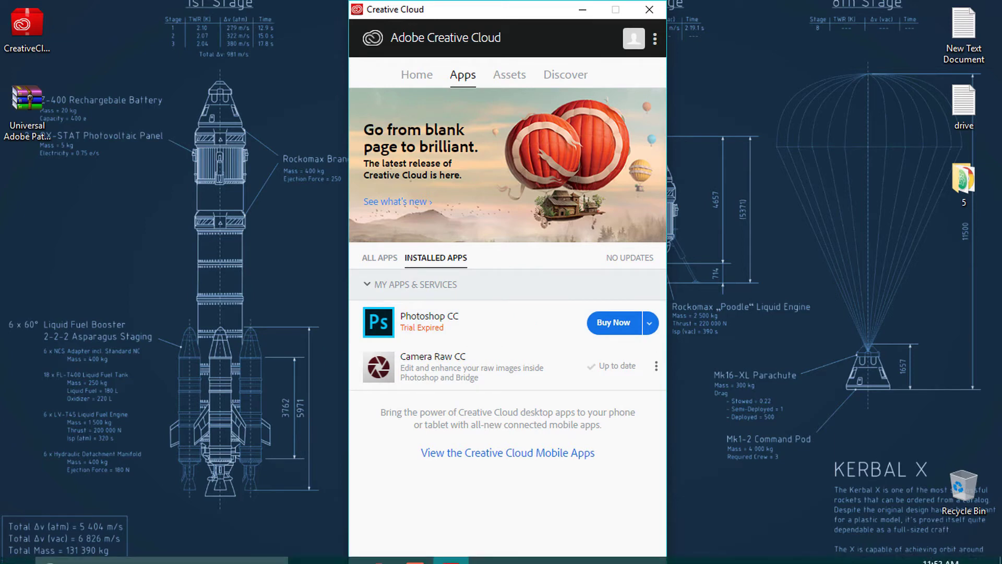
pyautogui.click(12, 552)
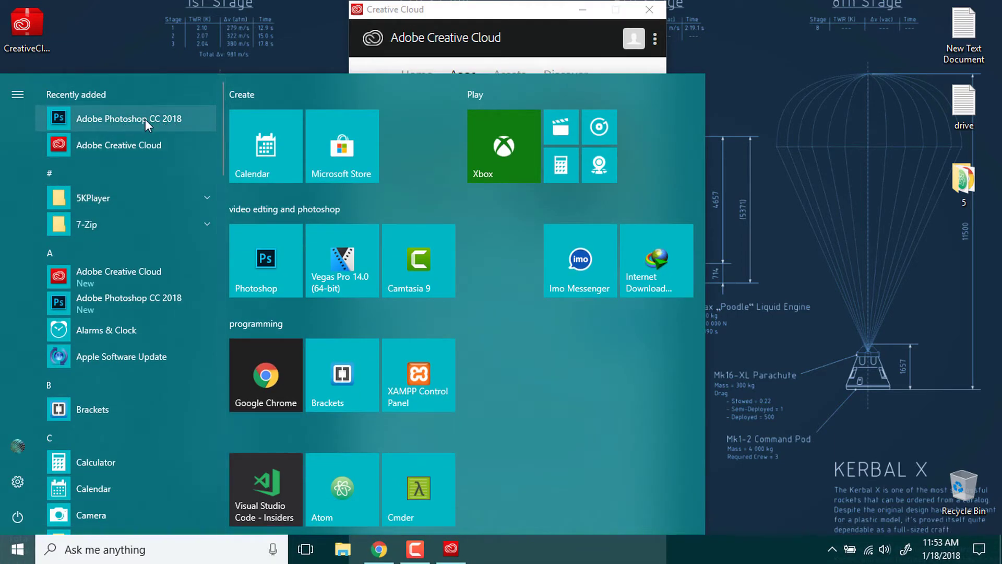
pyautogui.click(450, 53)
pyautogui.click(578, 10)
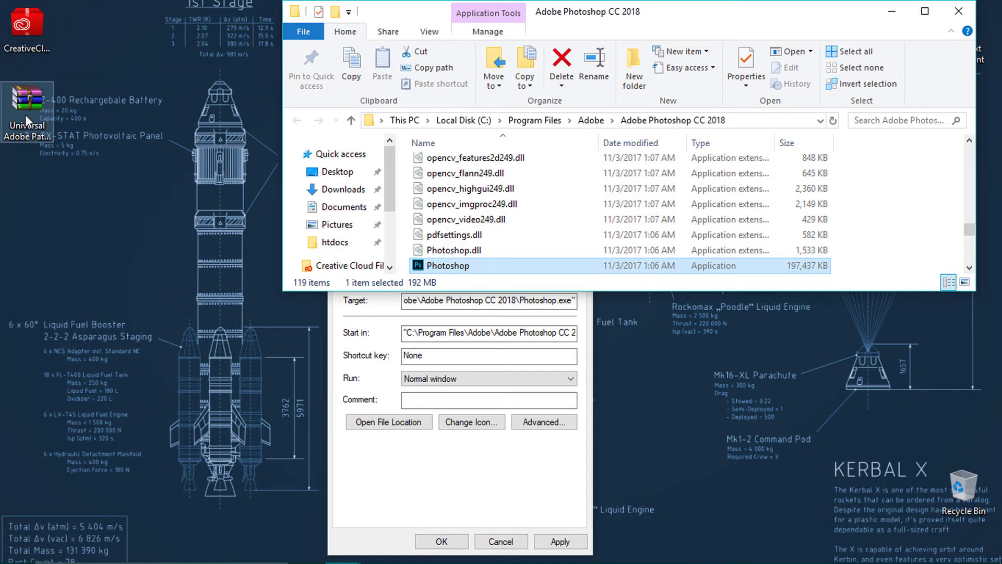
# - Extract the Universal Adobe Patcher archive on the desktop to its default destination
pyautogui.click(30, 109)
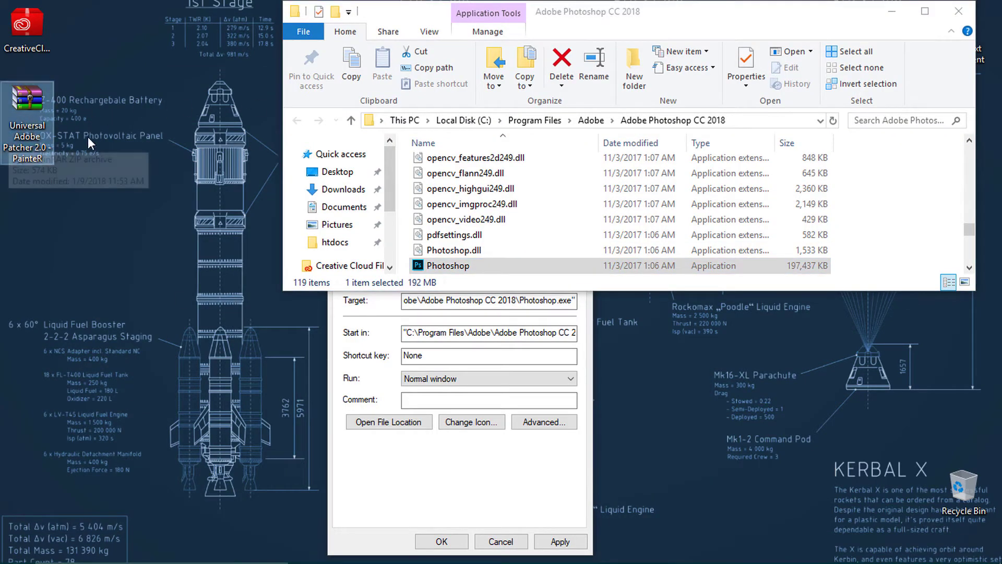
pyautogui.rightClick(28, 126)
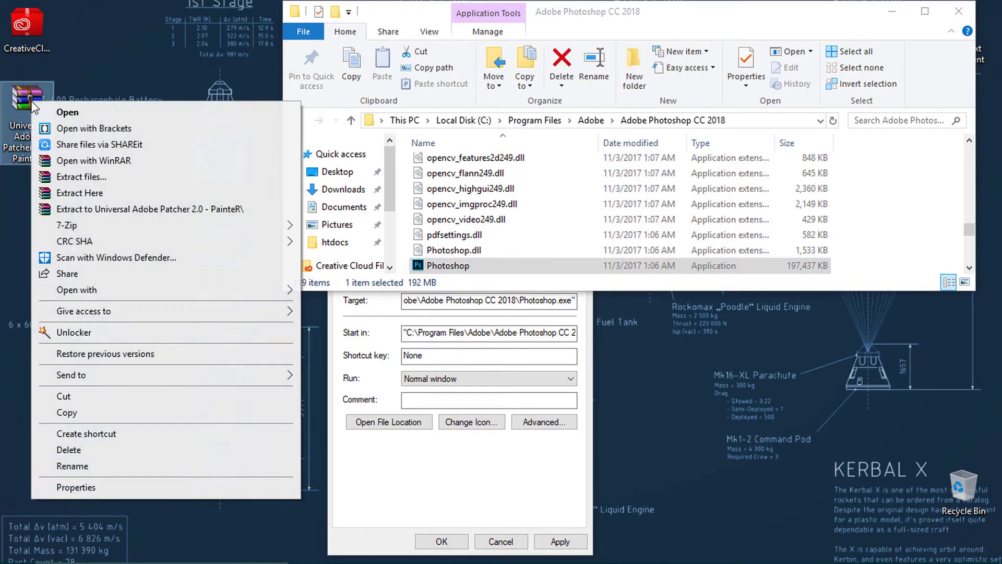
pyautogui.click(91, 180)
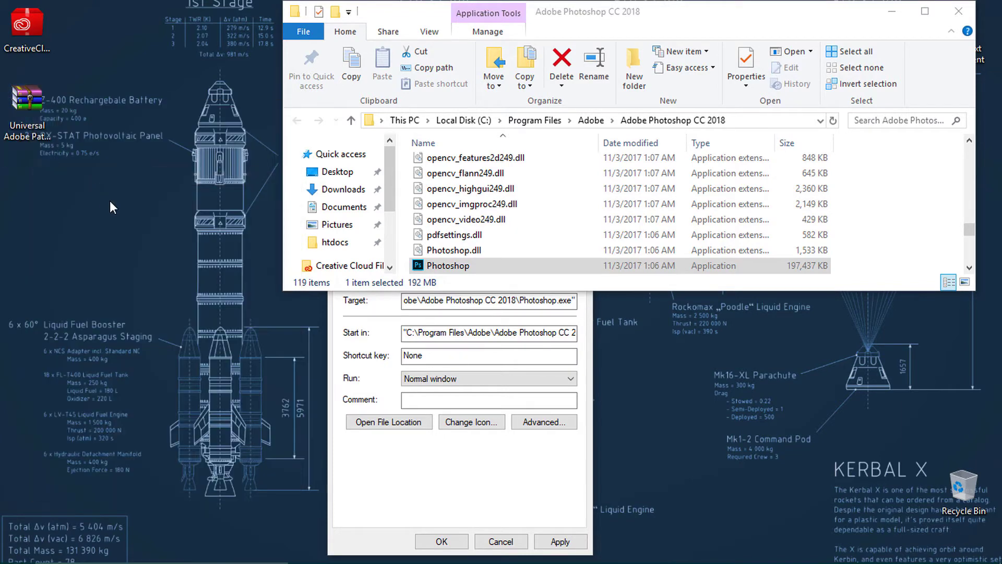
pyautogui.click(545, 439)
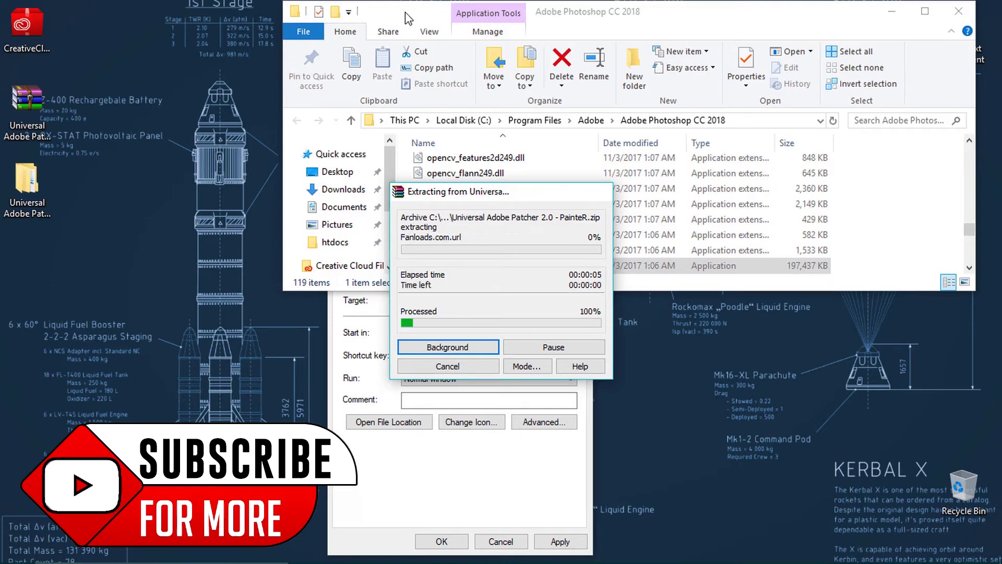
# - Launch Adobe SNR Patch 2.0 from the extracted patcher subfolder
pyautogui.doubleClick(27, 182)
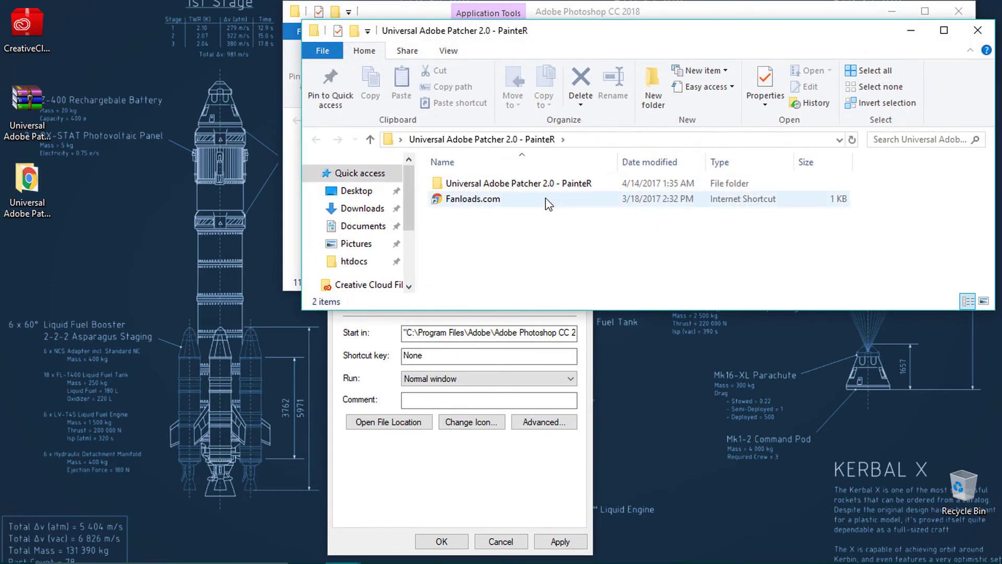
pyautogui.doubleClick(501, 183)
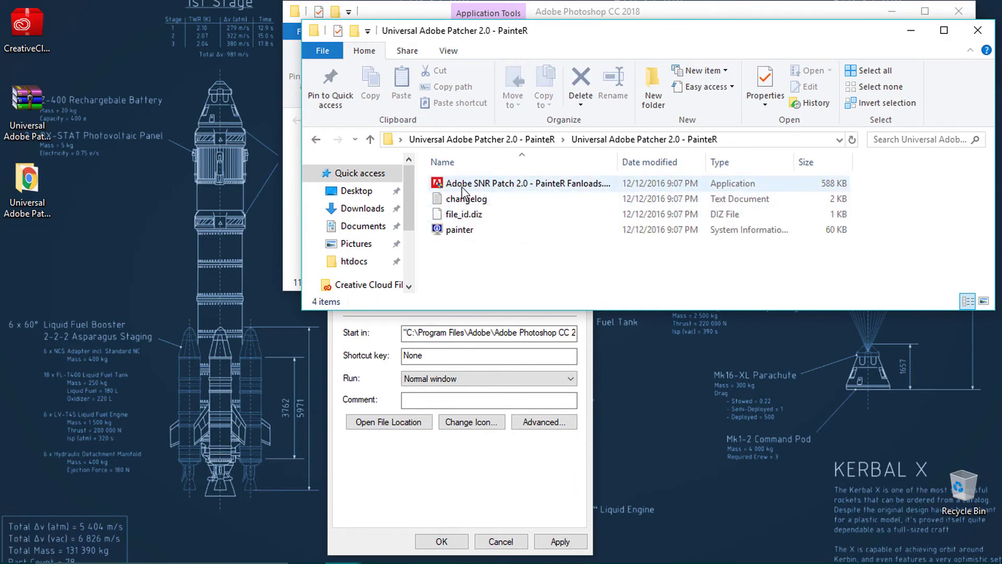
pyautogui.click(521, 187)
pyautogui.doubleClick(521, 186)
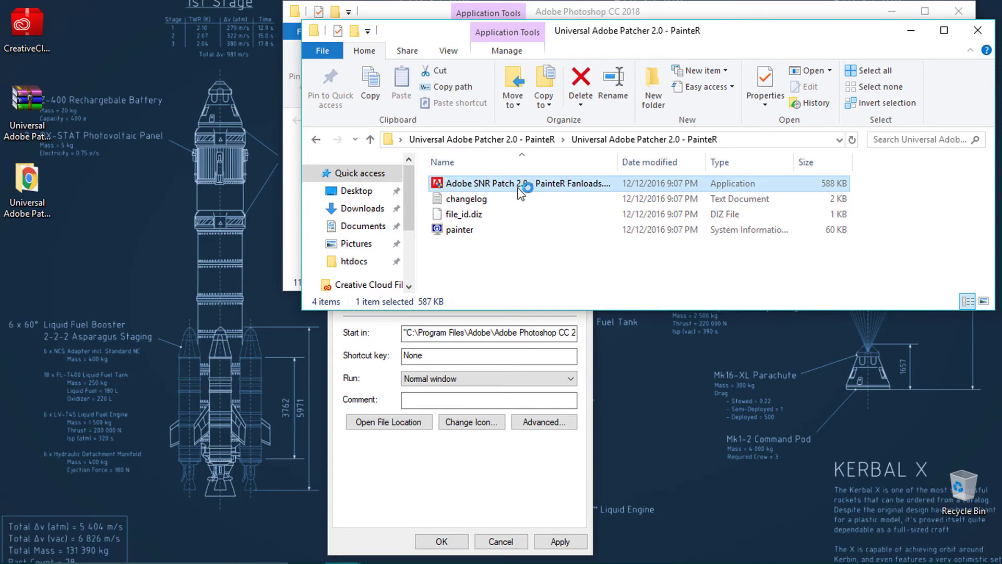
pyautogui.click(822, 11)
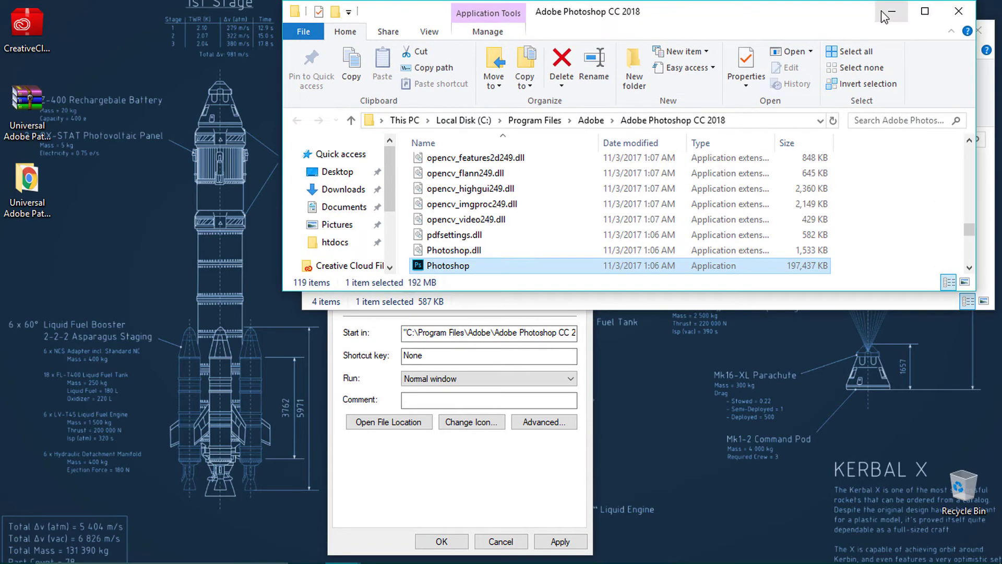
# - Patch with Adobe Photoshop CC 2017 (64-Bit) and agree to search for missing amtlib.dll
pyautogui.click(925, 13)
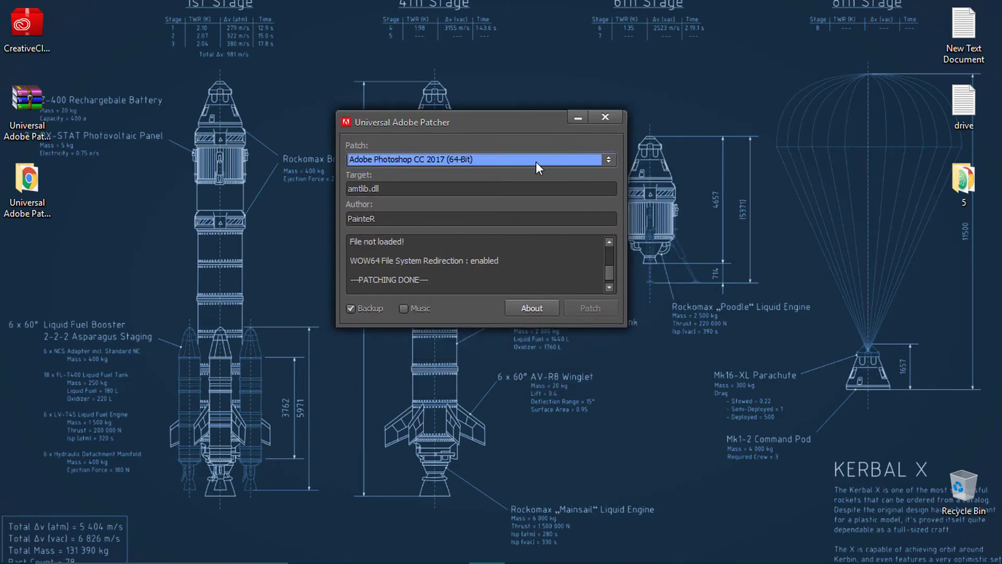
pyautogui.click(536, 160)
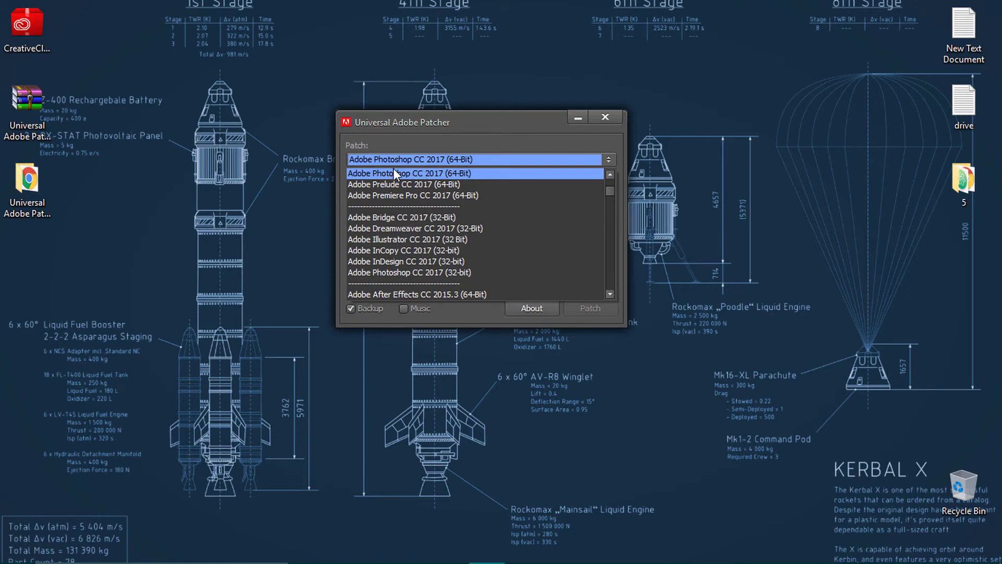
pyautogui.scroll(3, 399, 179)
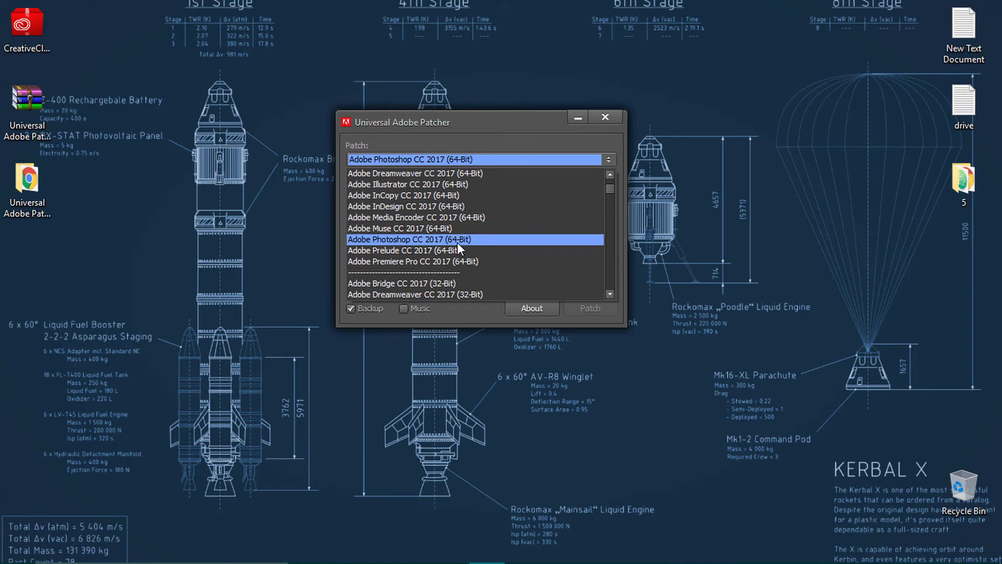
pyautogui.click(458, 242)
pyautogui.moveTo(470, 122); pyautogui.dragTo(509, 102)
pyautogui.click(622, 290)
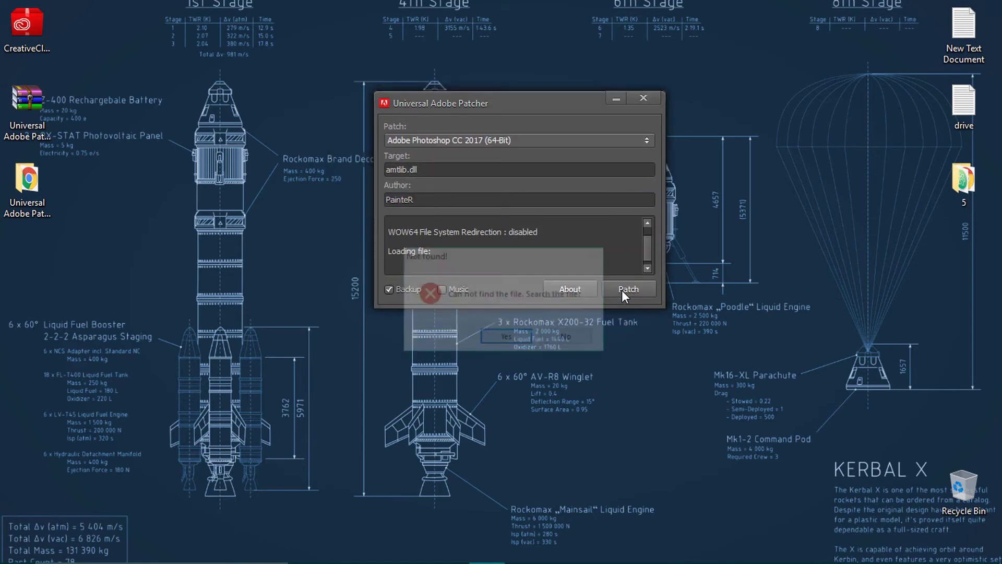
pyautogui.click(502, 341)
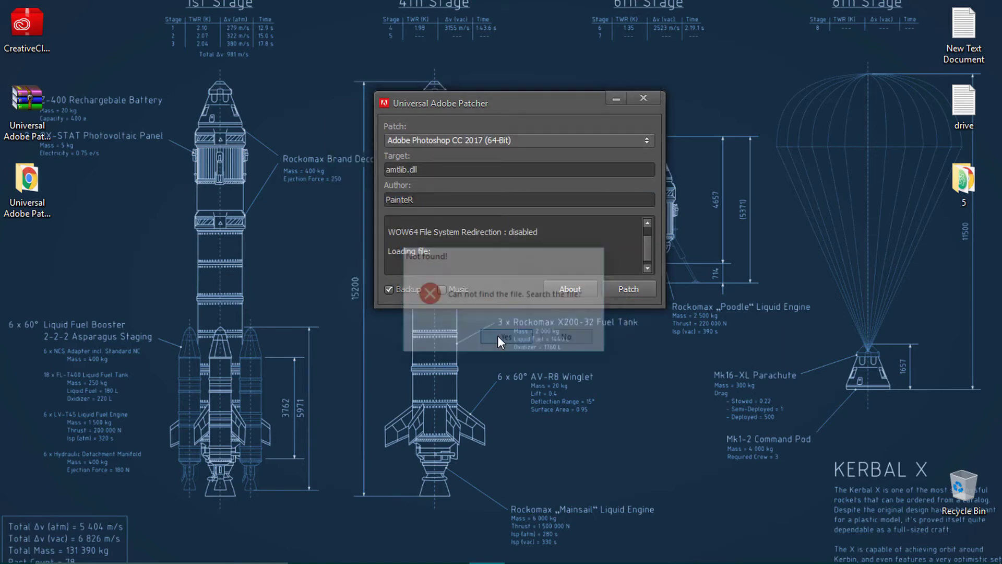
# - Patch amtlib.dll from C:\Program Files\Adobe\Adobe Photoshop CC 2018
pyautogui.click(534, 231)
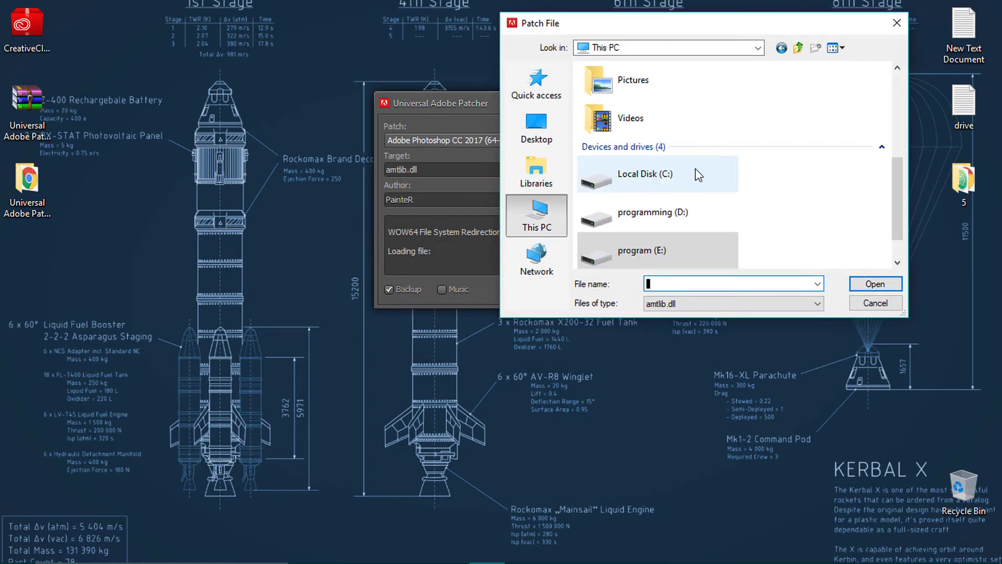
pyautogui.doubleClick(674, 166)
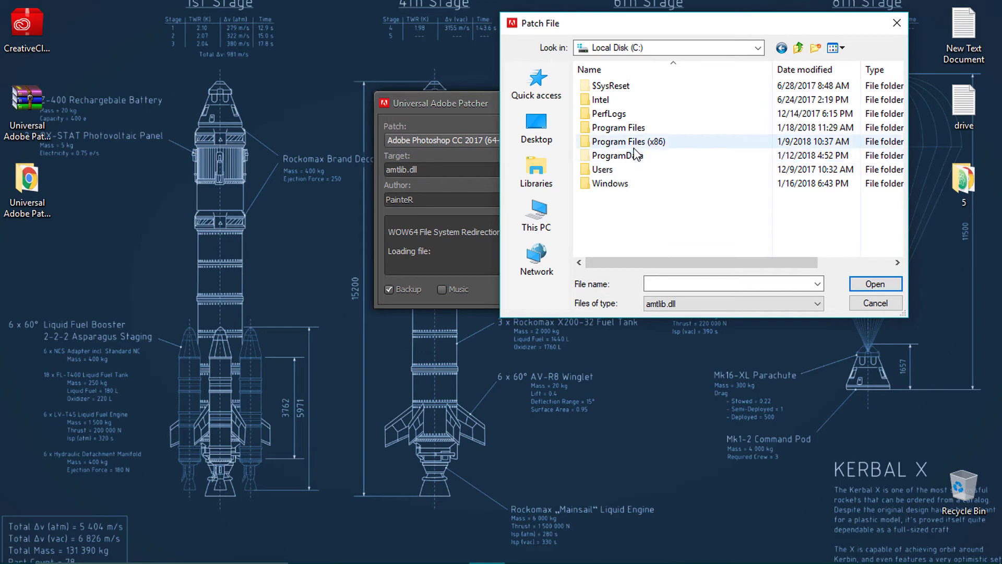
pyautogui.doubleClick(618, 128)
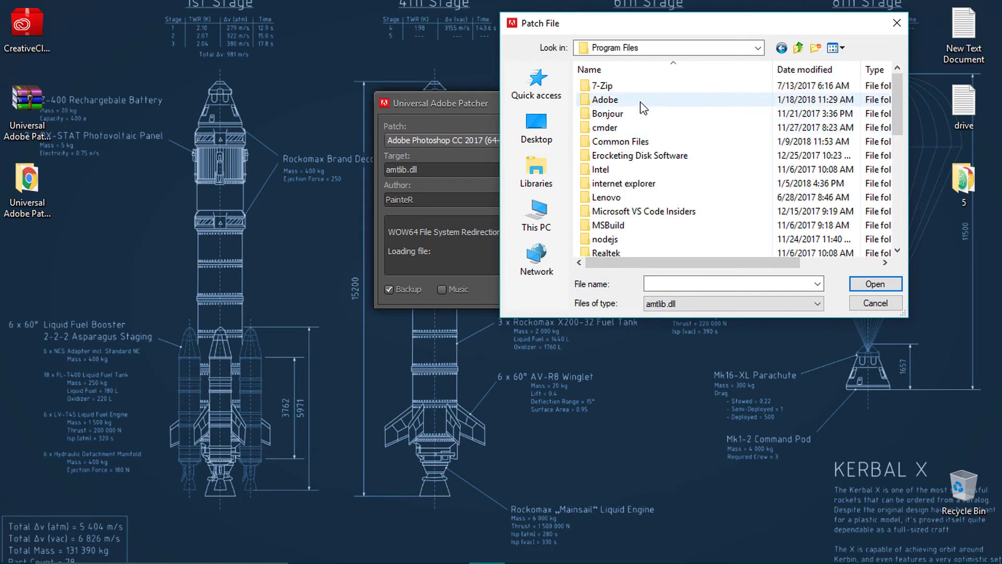
pyautogui.doubleClick(605, 100)
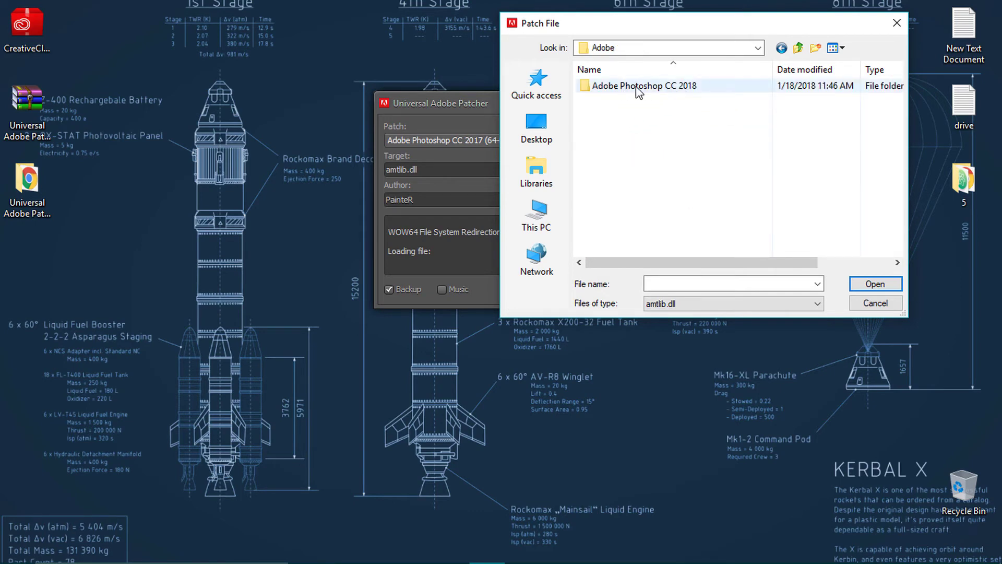
pyautogui.doubleClick(684, 94)
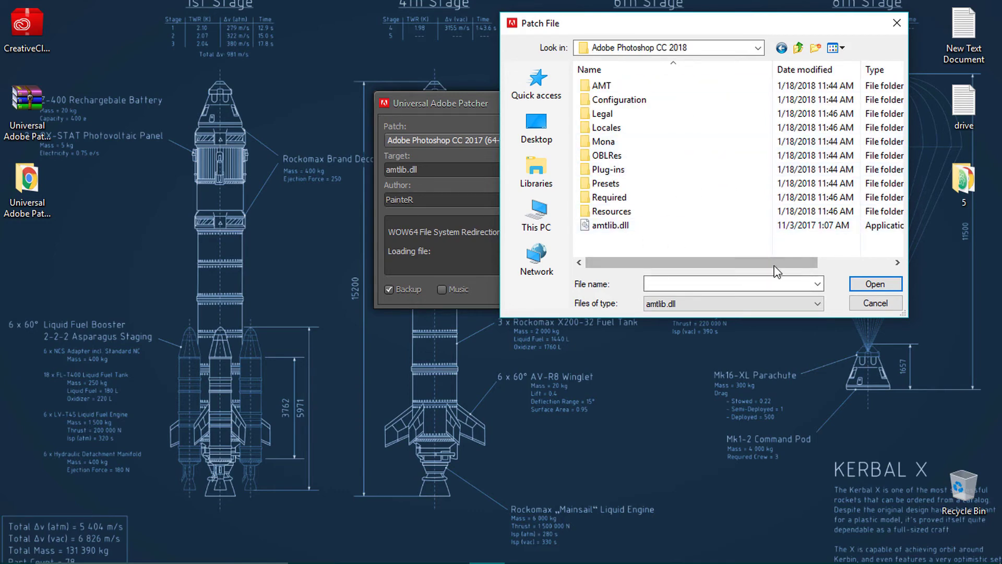
pyautogui.click(610, 227)
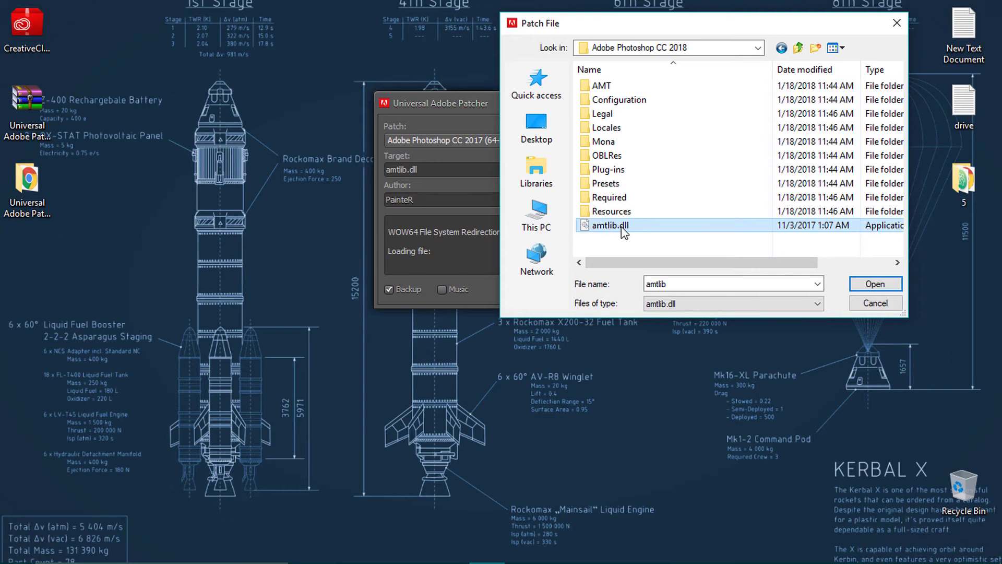
pyautogui.click(870, 284)
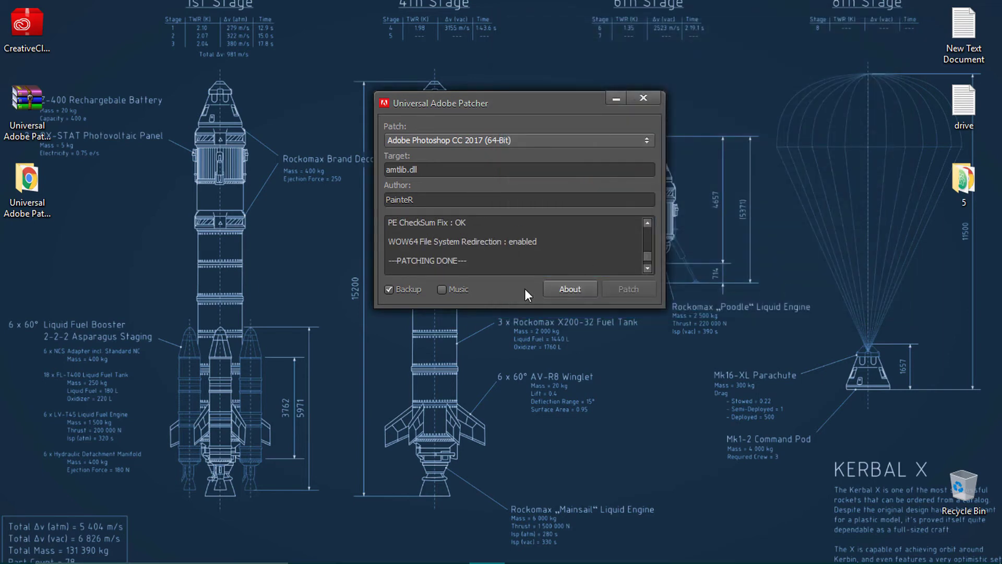
# - Close the patcher and launch Adobe Photoshop CC 2018 from the Start menu
pyautogui.hotkey('ctrl', 'a')
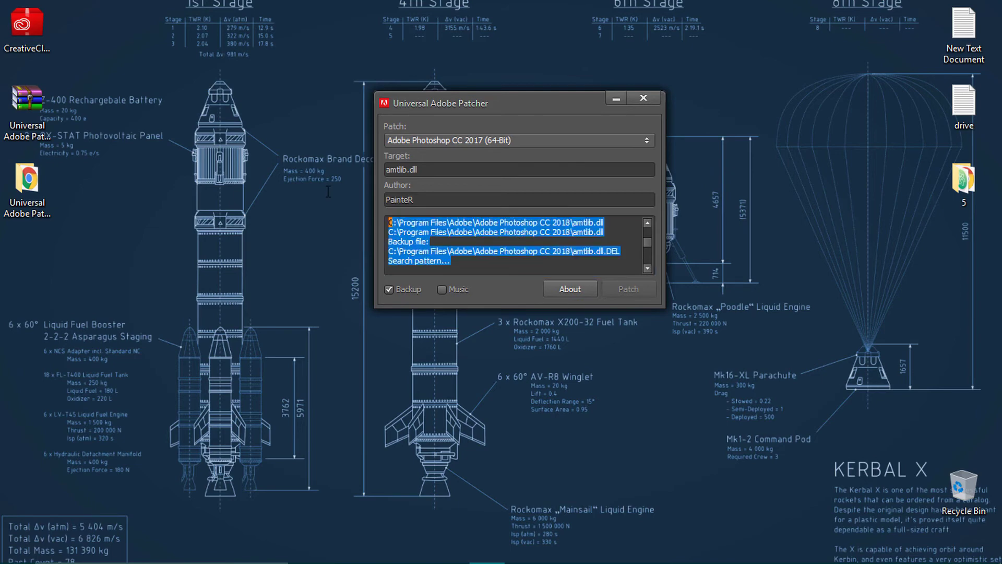
pyautogui.scroll(5, 509, 243)
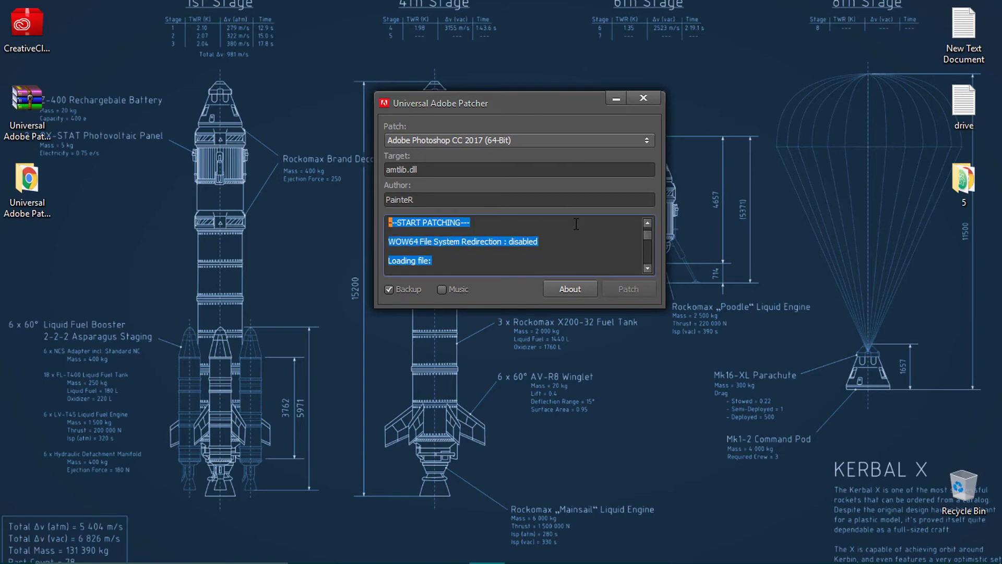
pyautogui.click(644, 98)
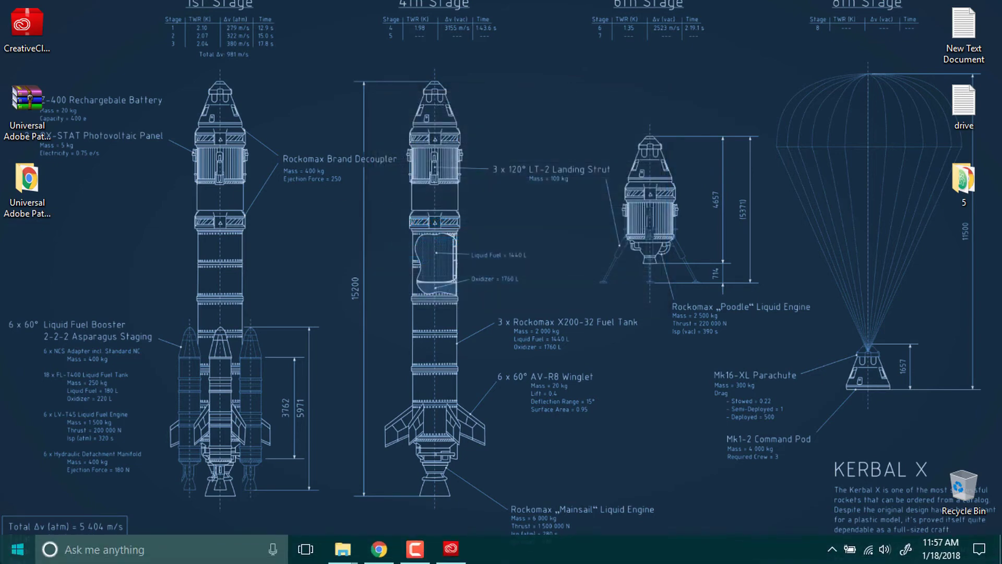
pyautogui.click(17, 549)
pyautogui.click(113, 117)
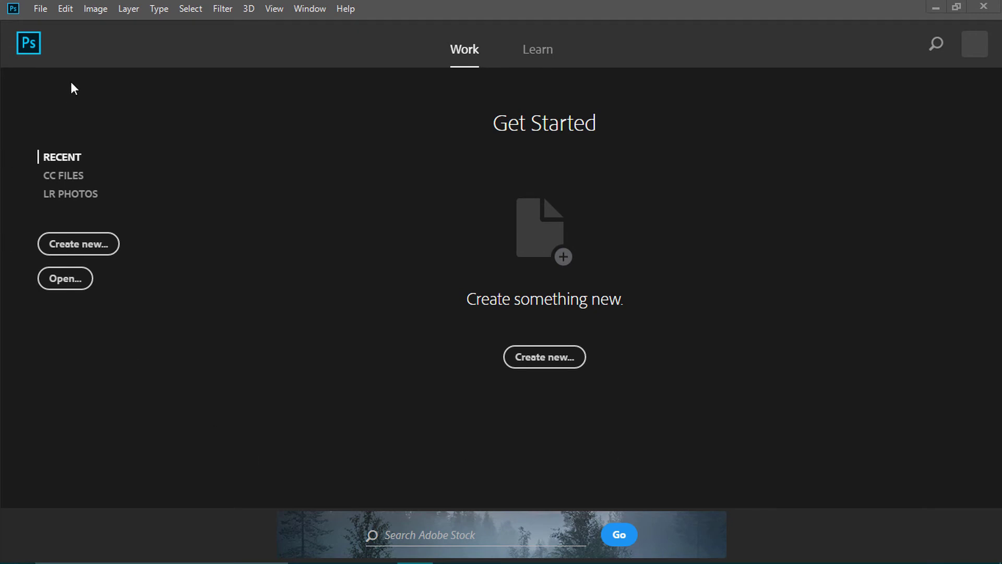
pyautogui.click(41, 10)
# - Create a document from the Default Photoshop Size preset (7 x 5 in, 300 ppi)
pyautogui.press('Escape')
pyautogui.click(79, 244)
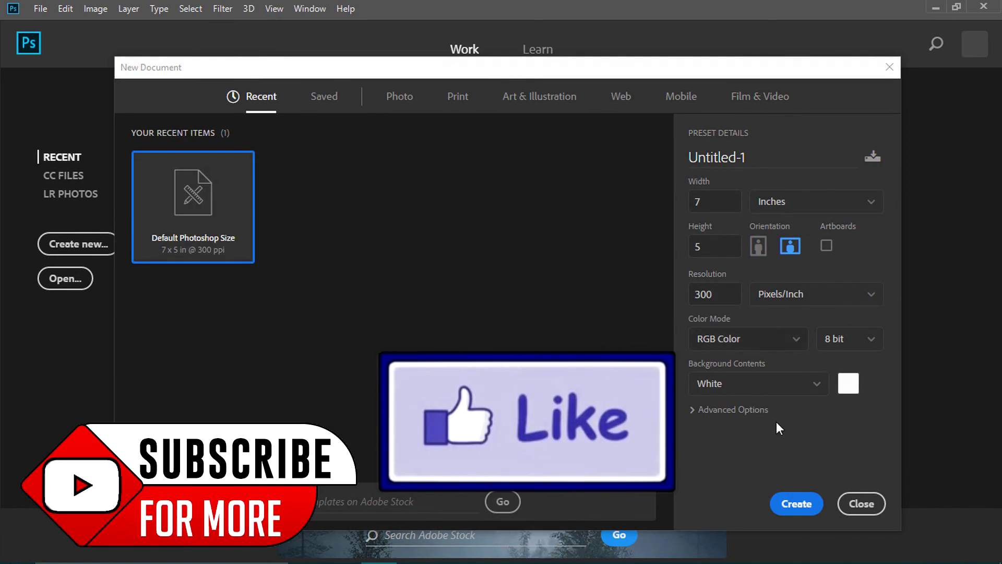
pyautogui.click(797, 504)
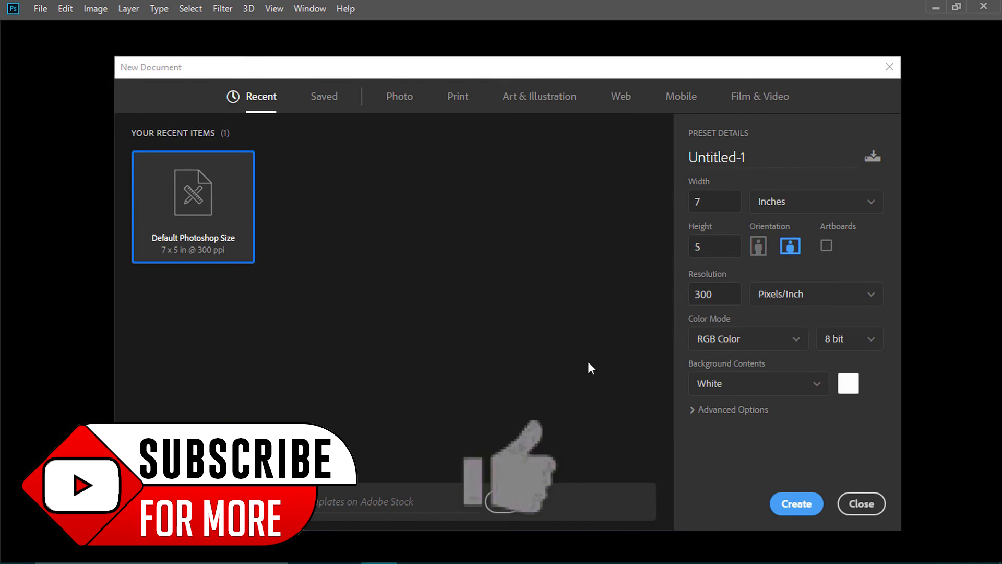